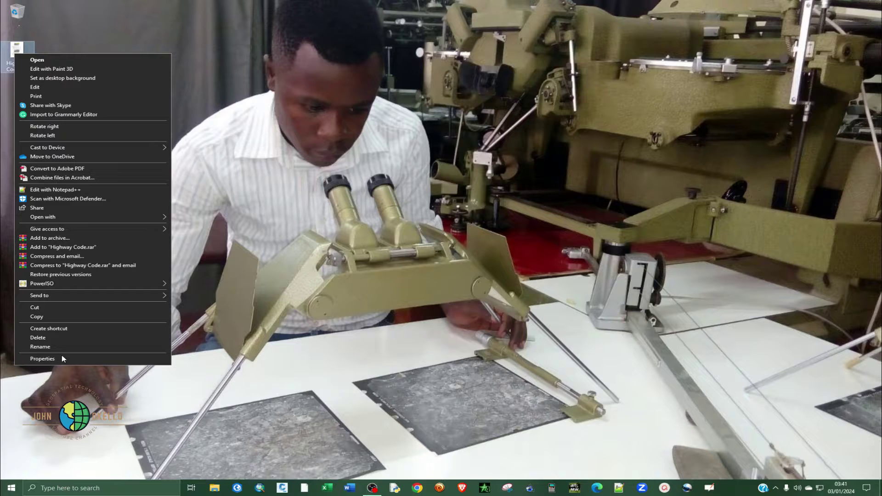
# Open the Properties of Highway Code.jpg and move the dialog toward the screen centre
pyautogui.click(61, 357)
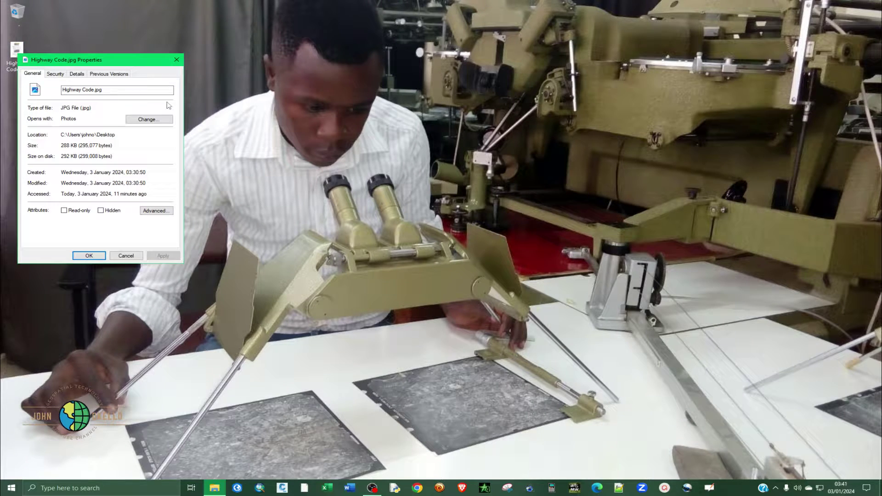
pyautogui.moveTo(130, 62); pyautogui.dragTo(310, 121)
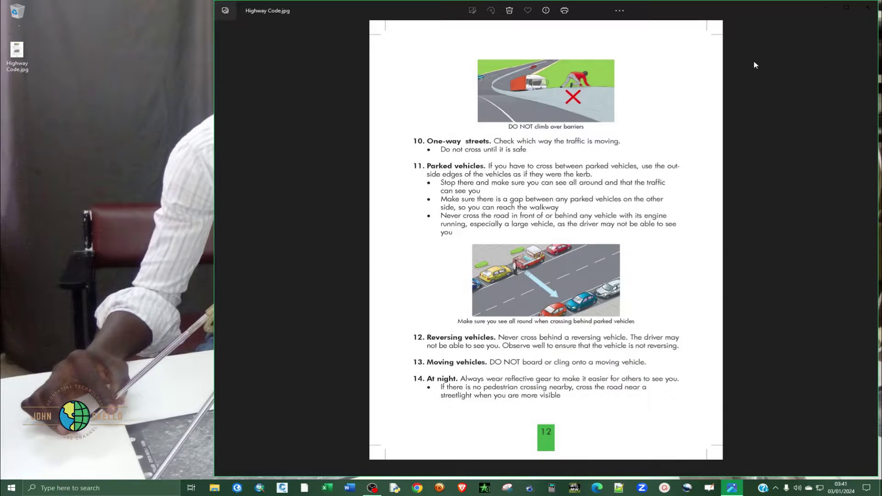
# Maximize the Photos window so the Highway Code page image fills the screen
pyautogui.click(847, 7)
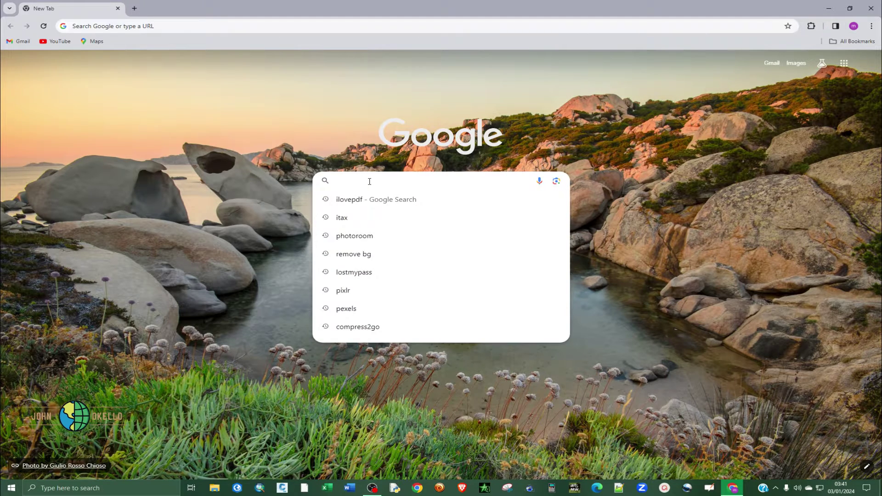
# Search Google for 'ilovepdf' and open the iLovePDF Online PDF tools site
pyautogui.write('ilo')
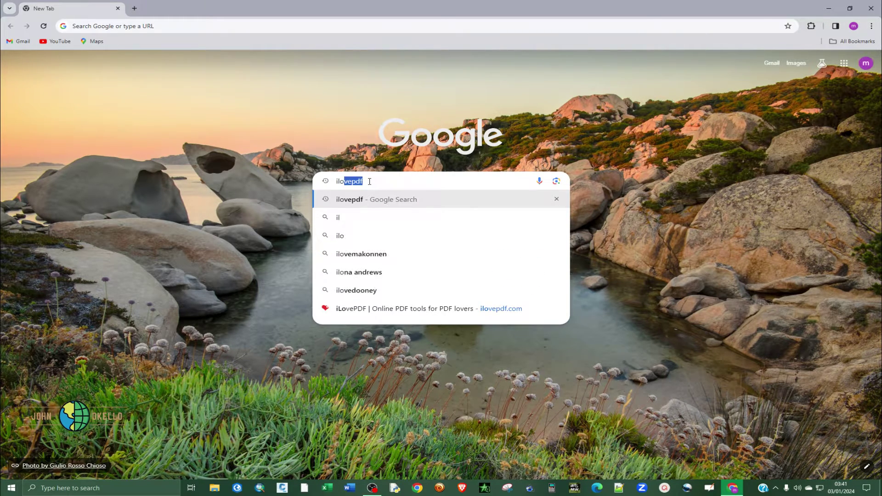
pyautogui.write('vepdf')
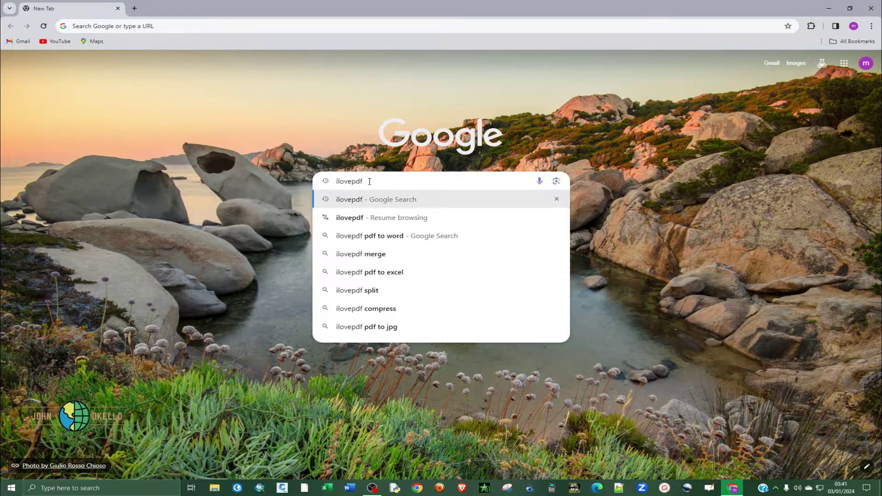
pyautogui.press('Return')
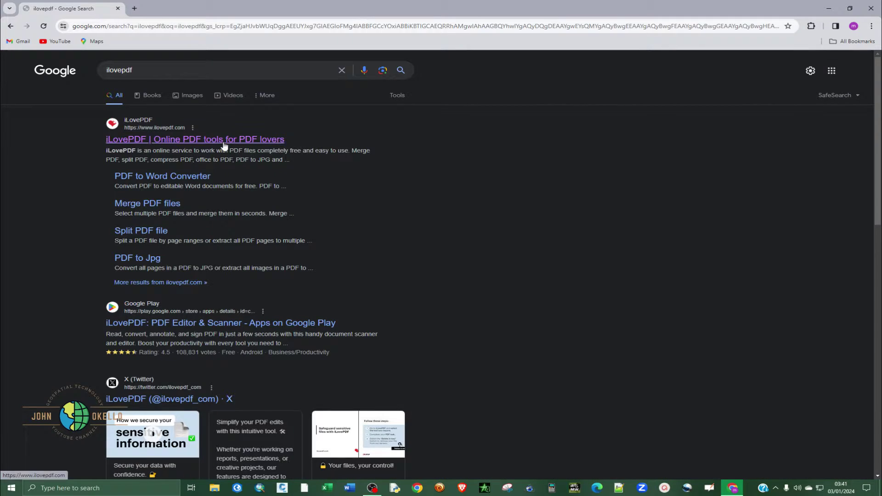
pyautogui.click(224, 140)
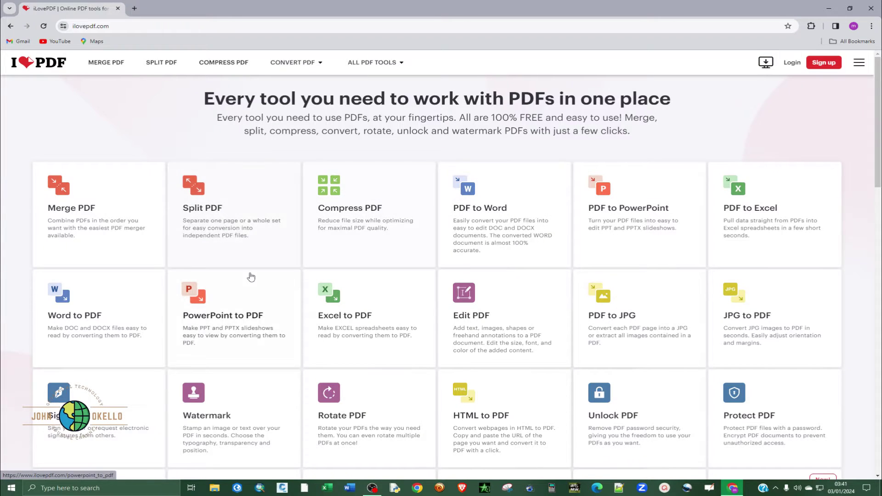
# Open iLovePDF's JPG to PDF converter from the tools page
pyautogui.scroll(-3, 251, 277)
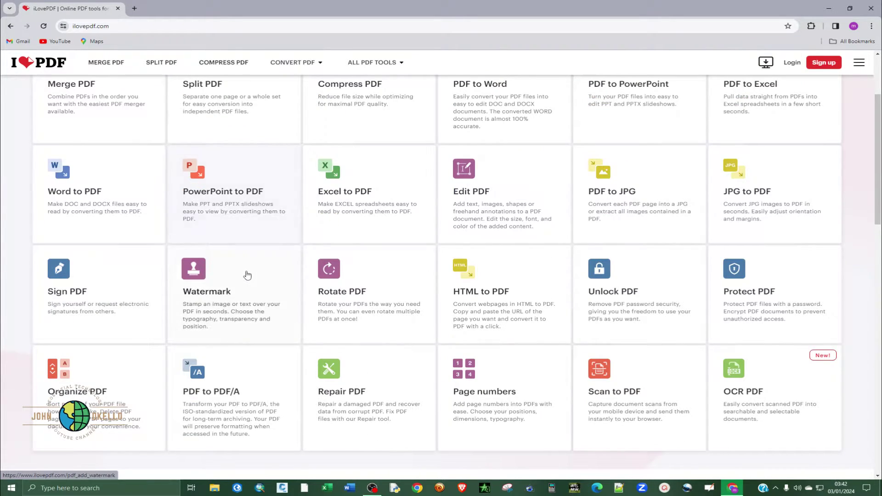
pyautogui.scroll(-2, 276, 285)
pyautogui.scroll(1, 570, 307)
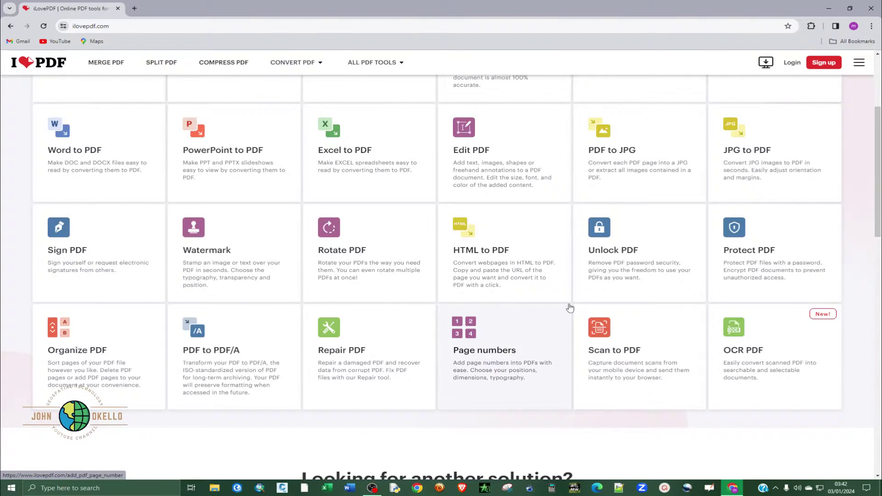
pyautogui.scroll(1, 570, 308)
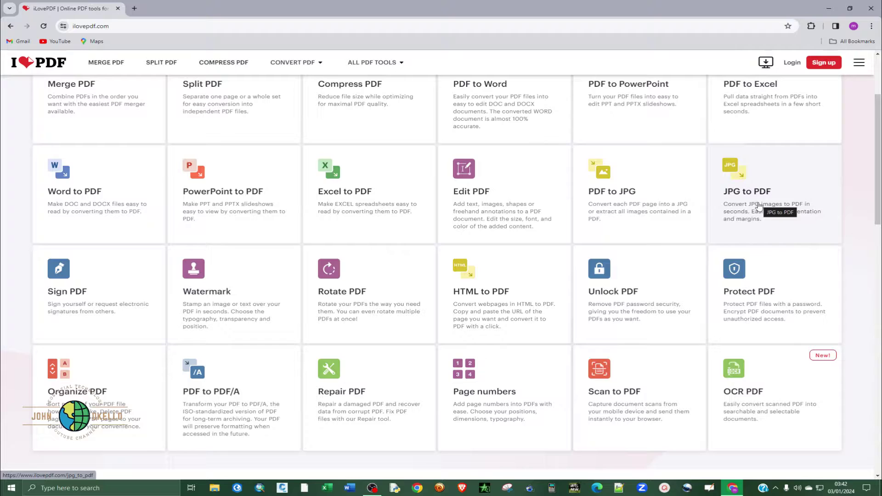
pyautogui.click(759, 208)
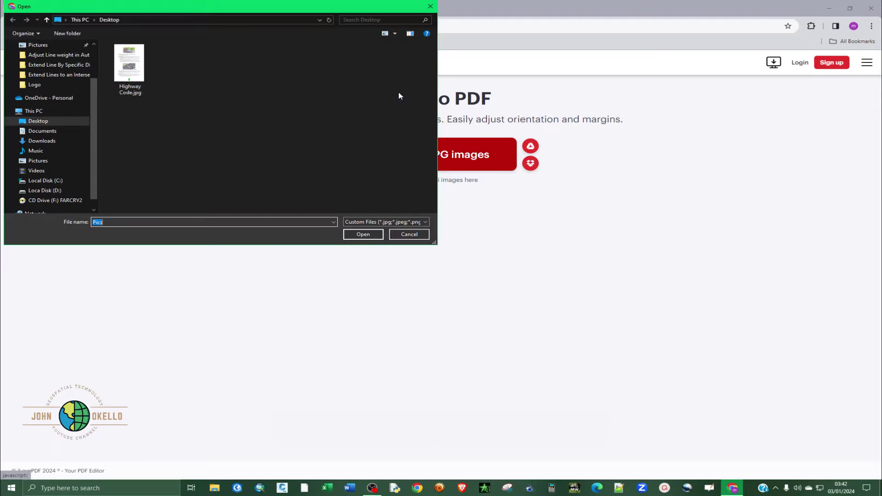
# Cancel the file chooser, restore the browser window down, and select Highway Code.jpg on the desktop
pyautogui.click(431, 6)
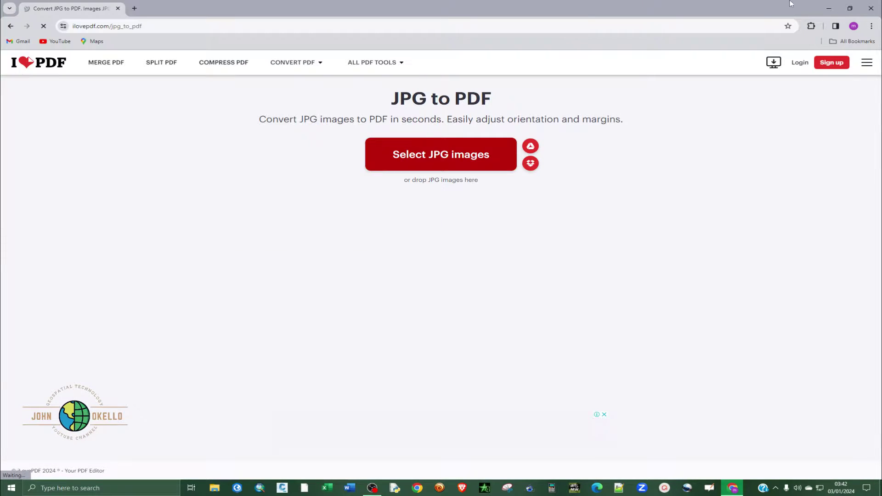
pyautogui.click(850, 8)
pyautogui.click(28, 62)
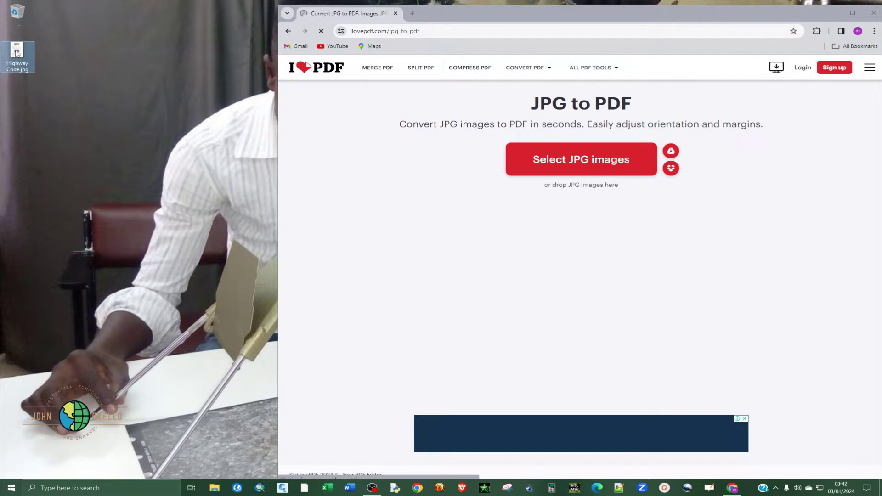
# Upload Highway Code.jpg, maximize the browser, and set portrait orientation with A4 page size
pyautogui.moveTo(17, 53); pyautogui.dragTo(474, 182)
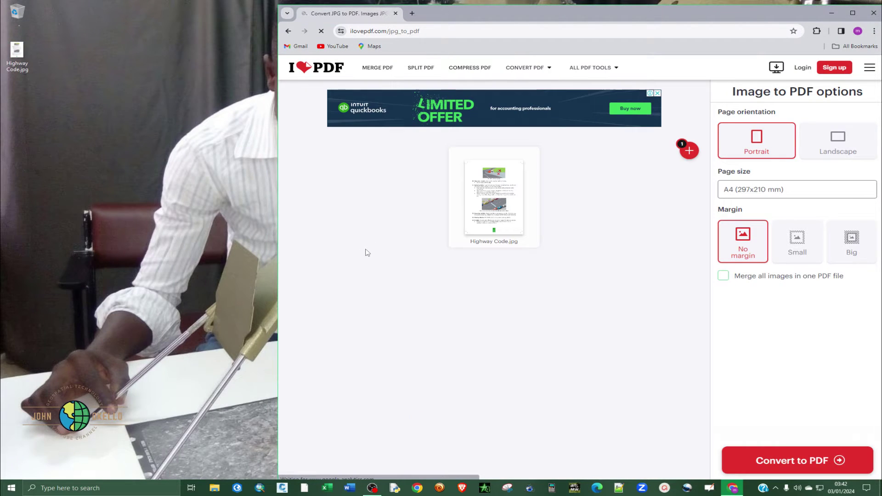
pyautogui.press('super+Up')
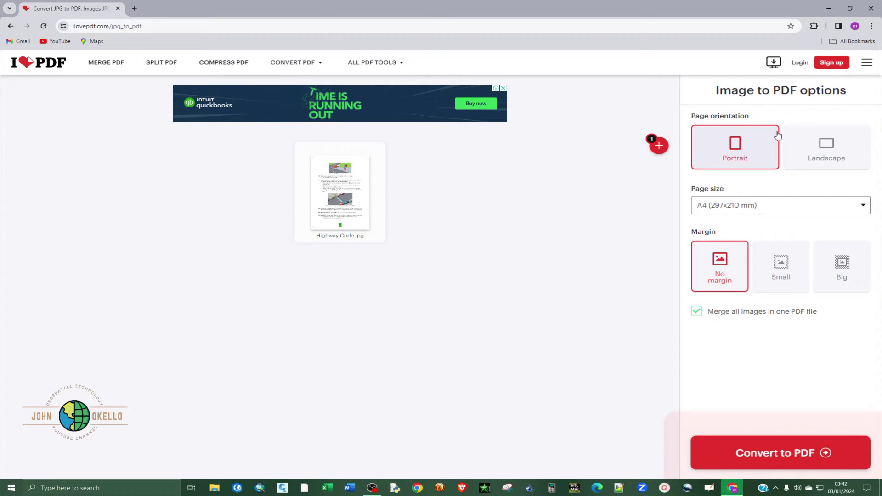
pyautogui.click(818, 148)
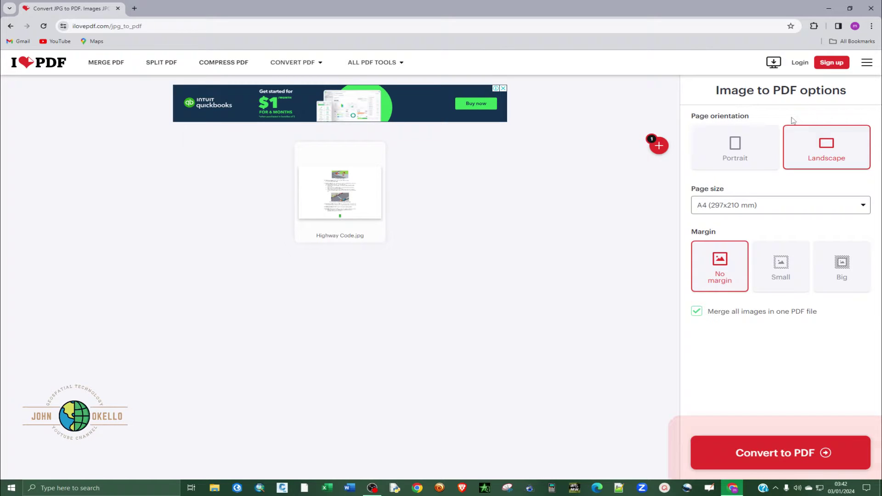
pyautogui.click(739, 162)
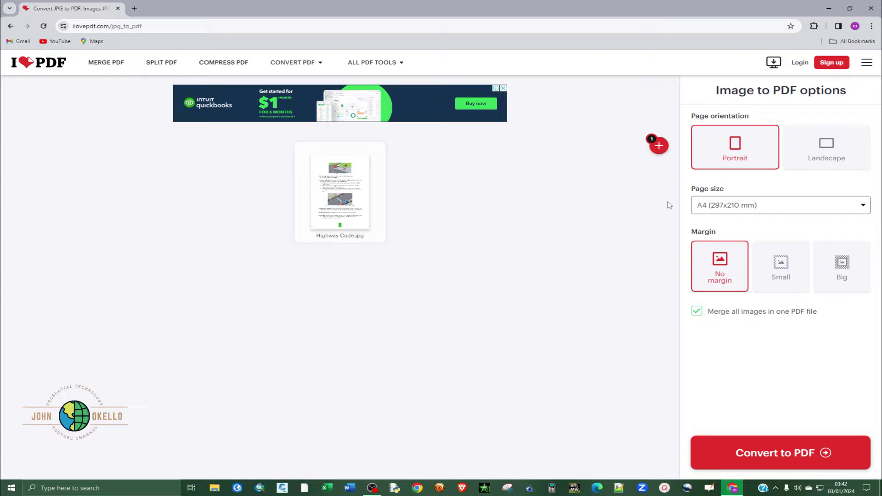
pyautogui.click(797, 210)
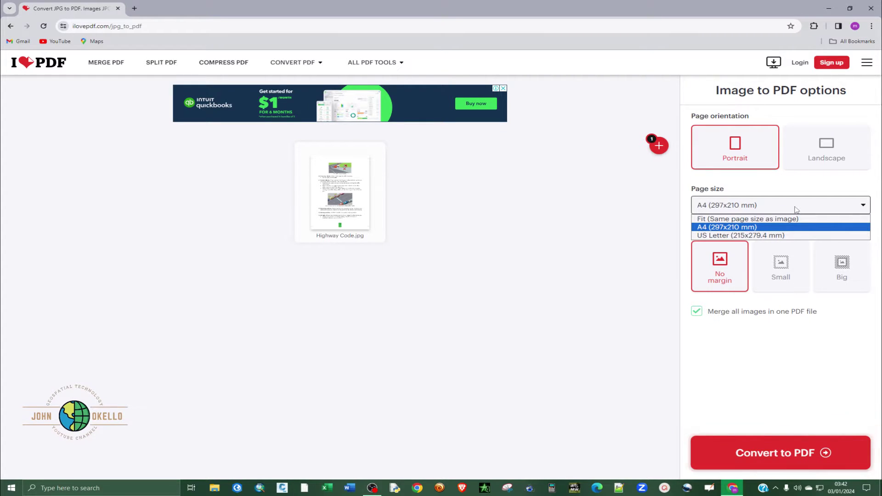
pyautogui.click(796, 210)
pyautogui.click(766, 210)
pyautogui.click(765, 208)
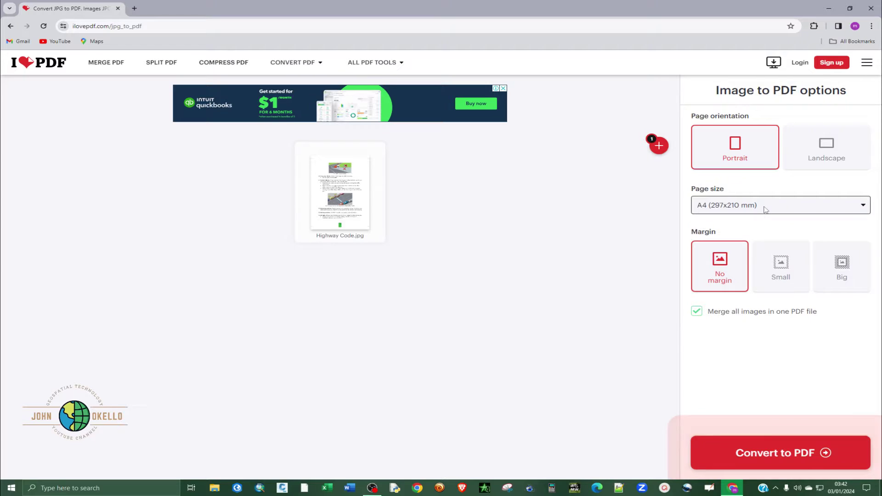
# Set no margin and keep 'Merge all images in one PDF file' enabled
pyautogui.click(771, 268)
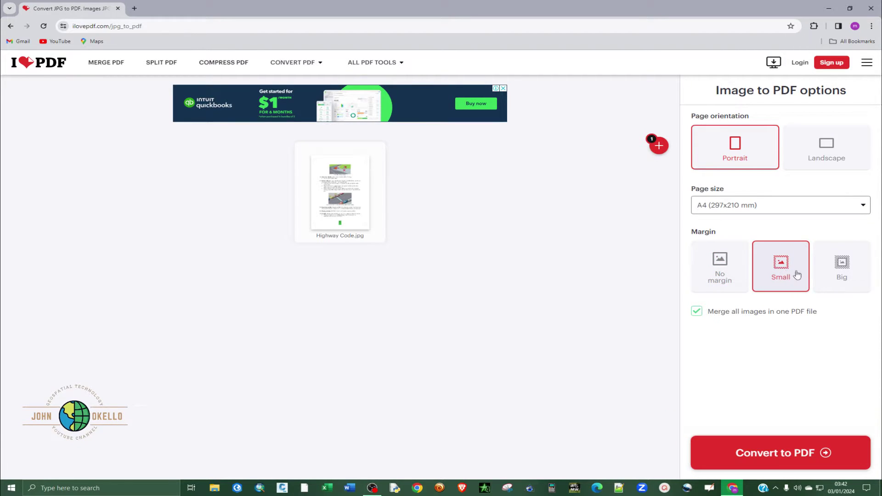
pyautogui.click(830, 275)
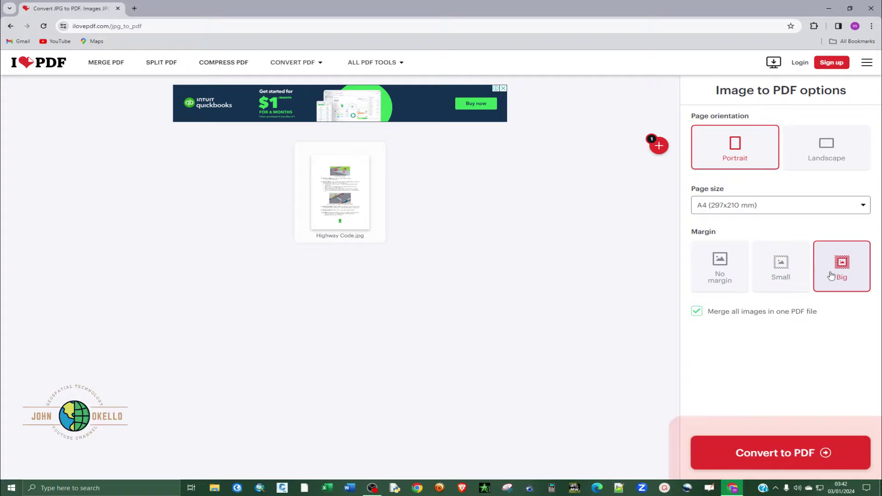
pyautogui.click(725, 277)
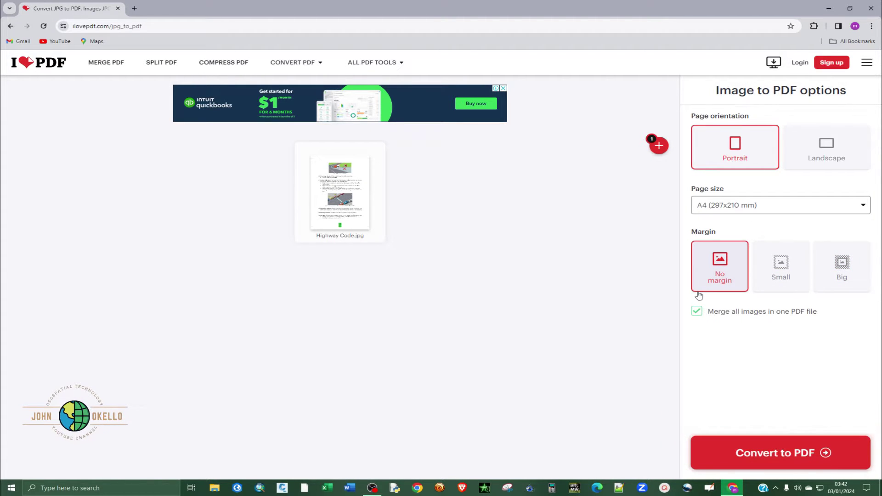
pyautogui.click(696, 314)
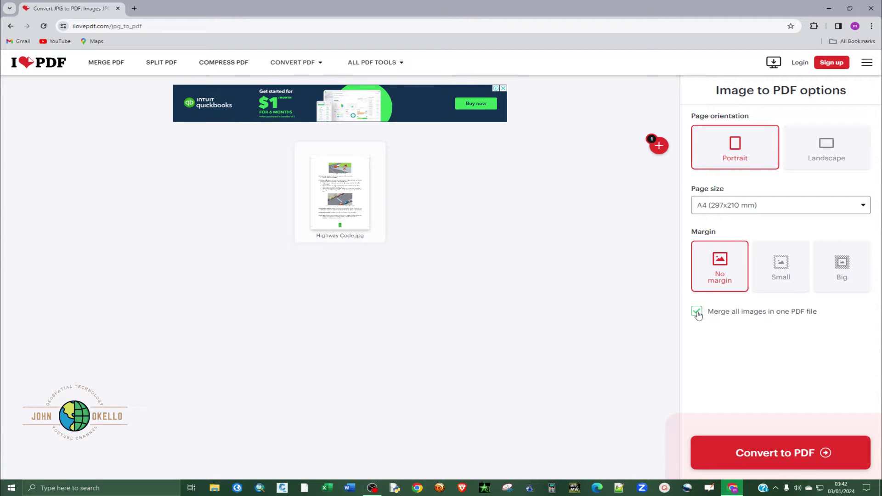
pyautogui.click(698, 314)
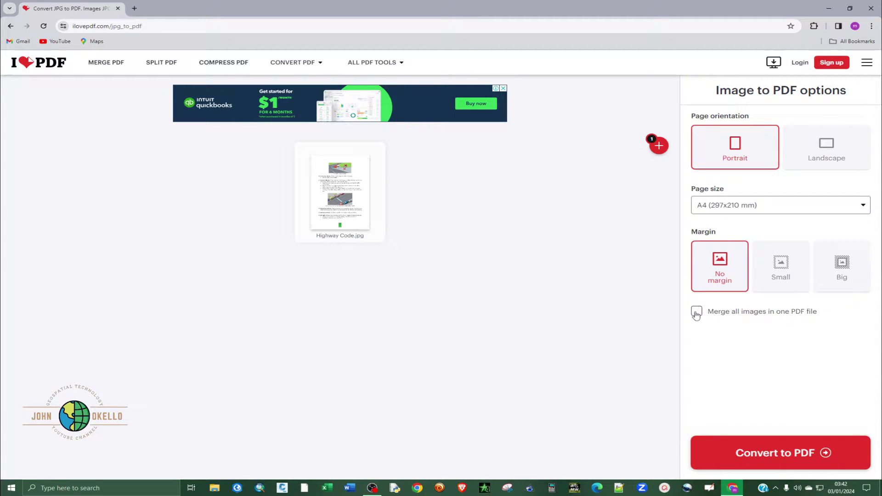
pyautogui.click(697, 313)
pyautogui.click(696, 313)
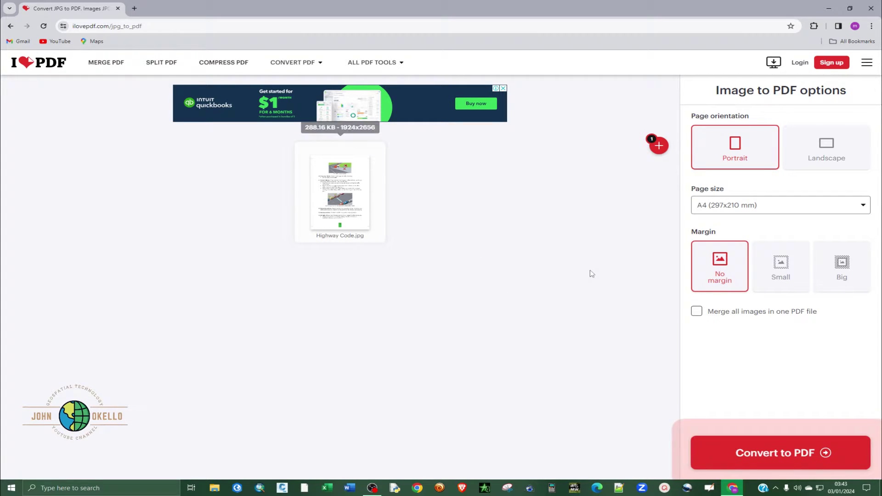
pyautogui.click(696, 314)
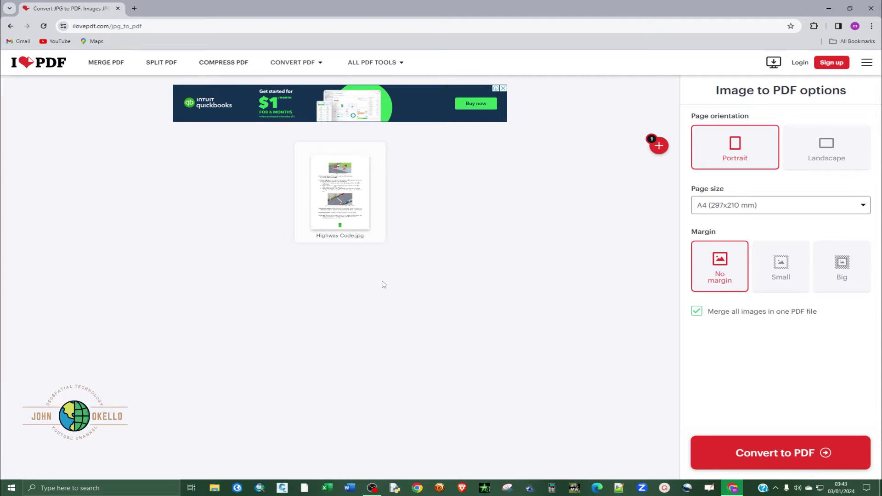
# Convert to PDF, download Highway Code.pdf, and show it in its Downloads folder
pyautogui.click(753, 455)
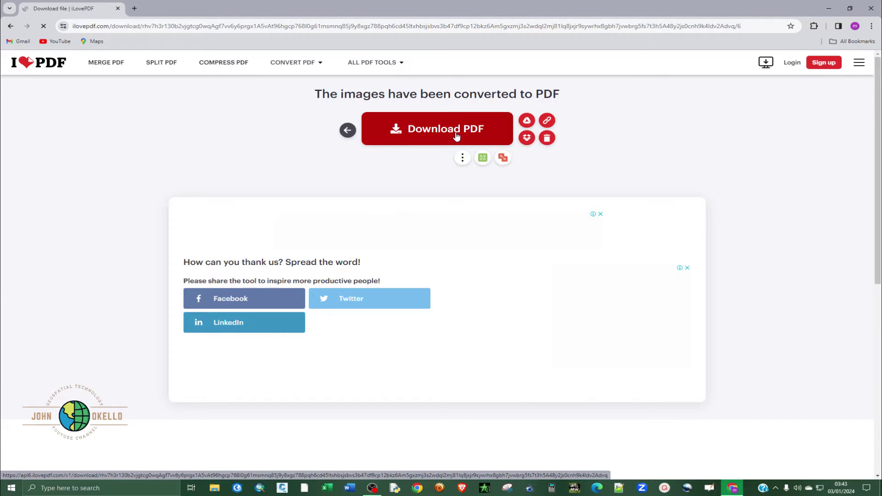
pyautogui.click(423, 133)
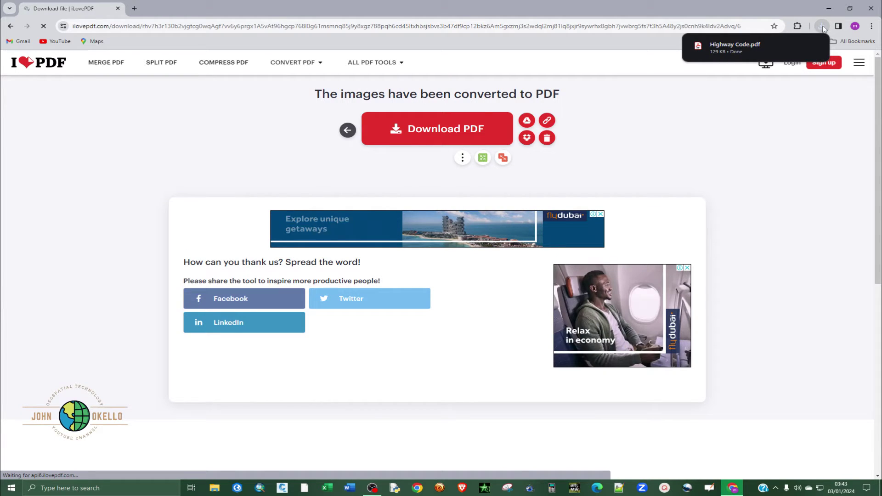
pyautogui.click(822, 27)
pyautogui.moveTo(798, 64)
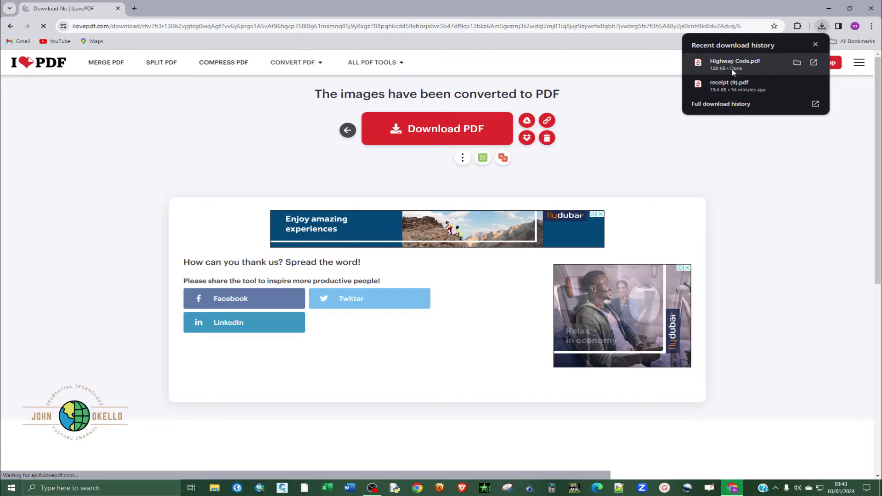
pyautogui.click(798, 63)
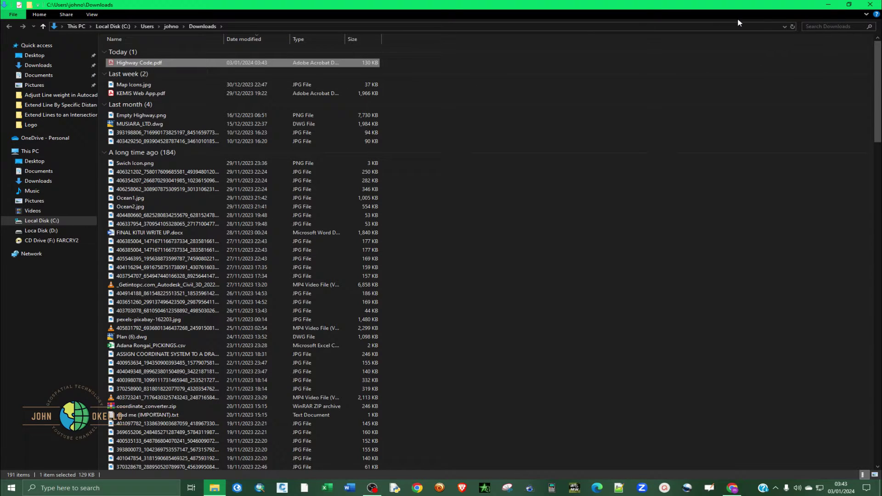
# Close the Downloads folder window after confirming Highway Code.pdf is there
pyautogui.click(866, 5)
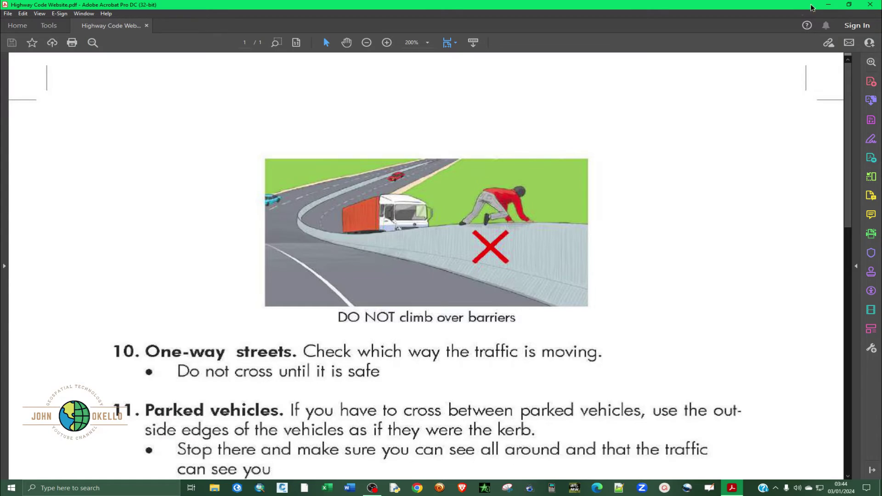
# Dock Acrobat to the right half and compare the PDF with the original Highway Code.jpg
pyautogui.press('super+Right')
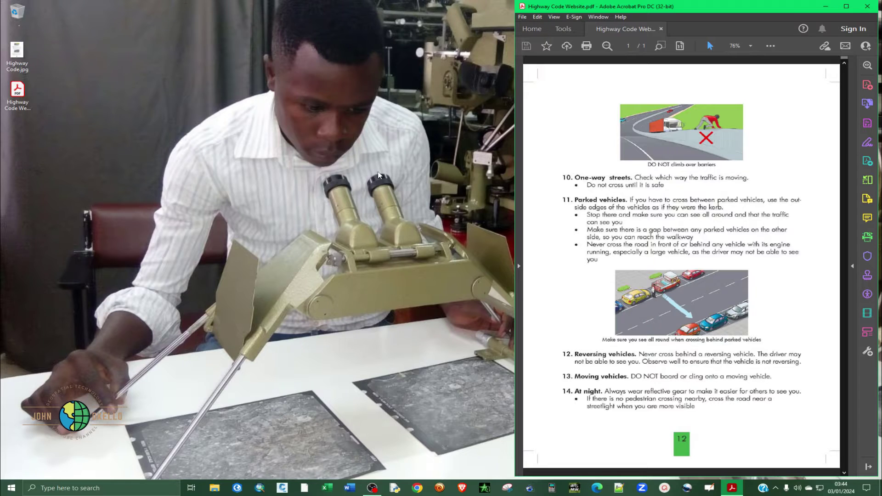
pyautogui.doubleClick(23, 57)
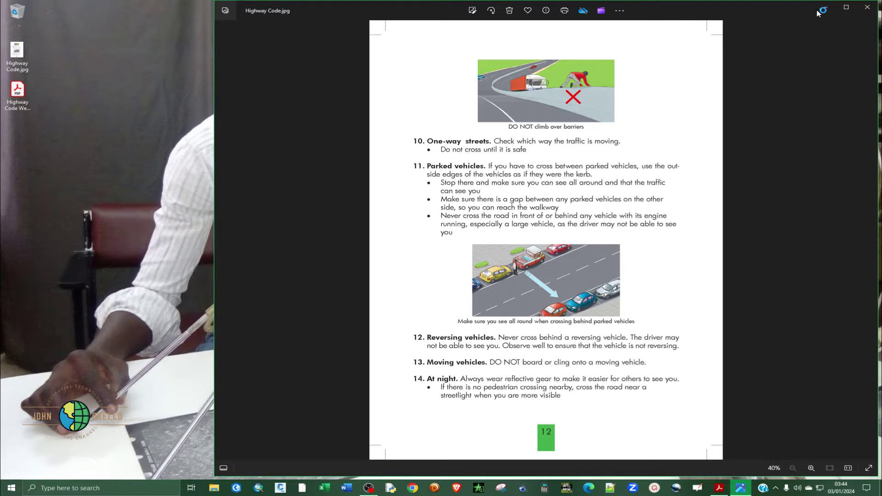
pyautogui.click(868, 7)
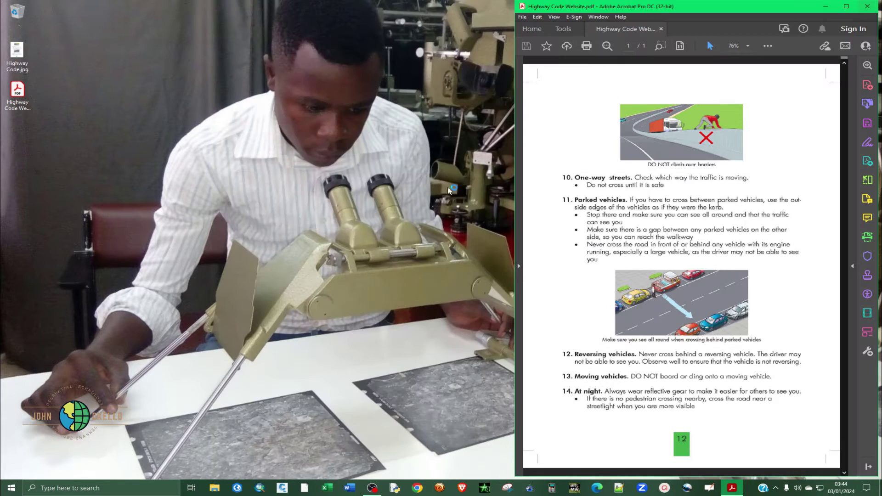
# Maximize Acrobat, view the page at 100% zoom, and confirm it is a single image
pyautogui.click(847, 6)
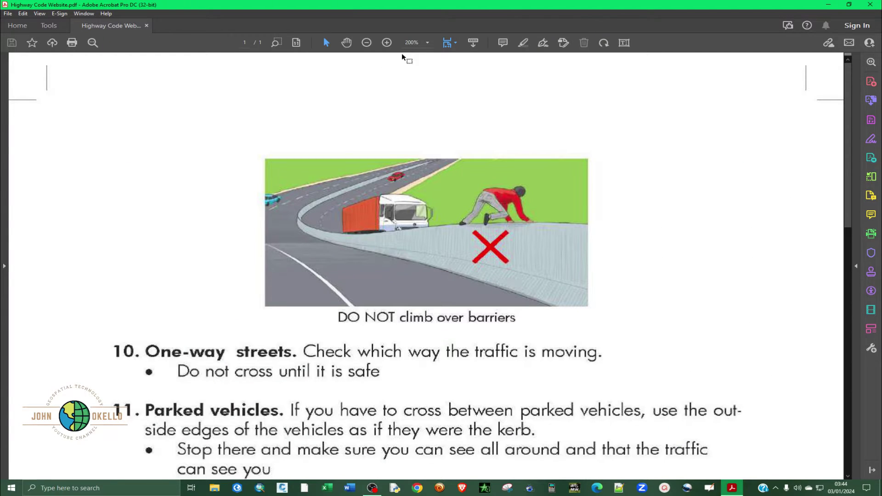
pyautogui.click(421, 43)
pyautogui.click(428, 42)
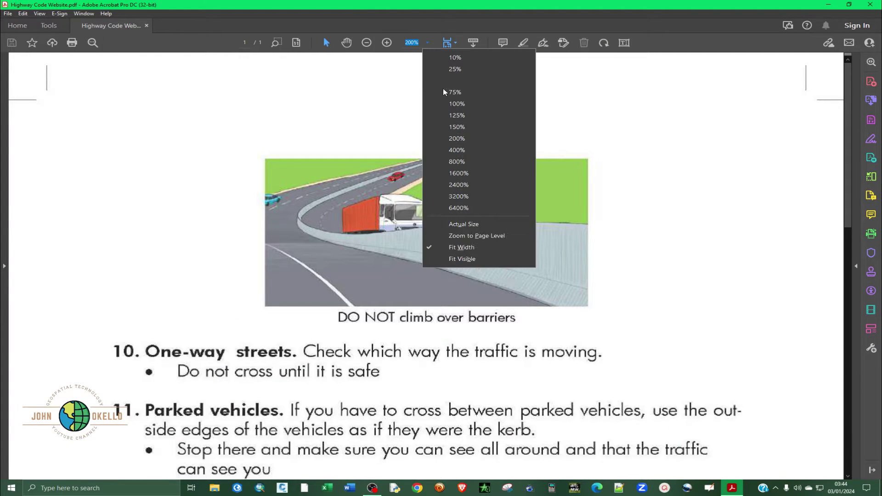
pyautogui.click(451, 104)
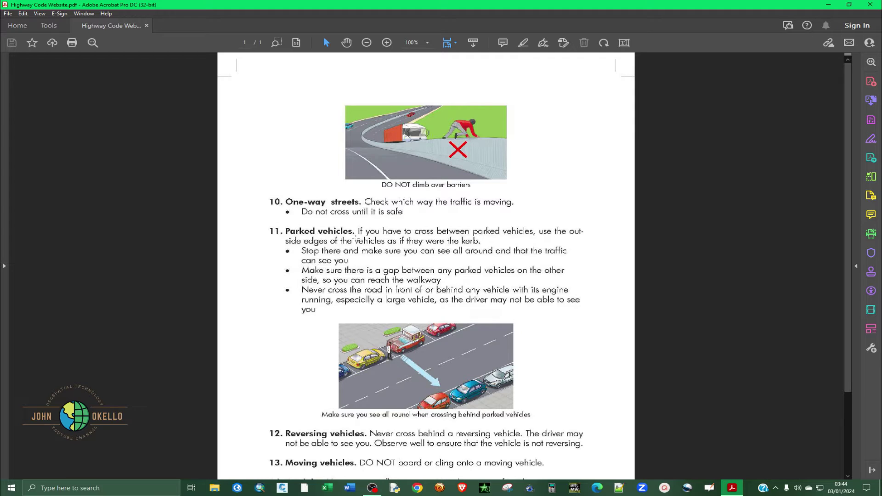
pyautogui.click(360, 231)
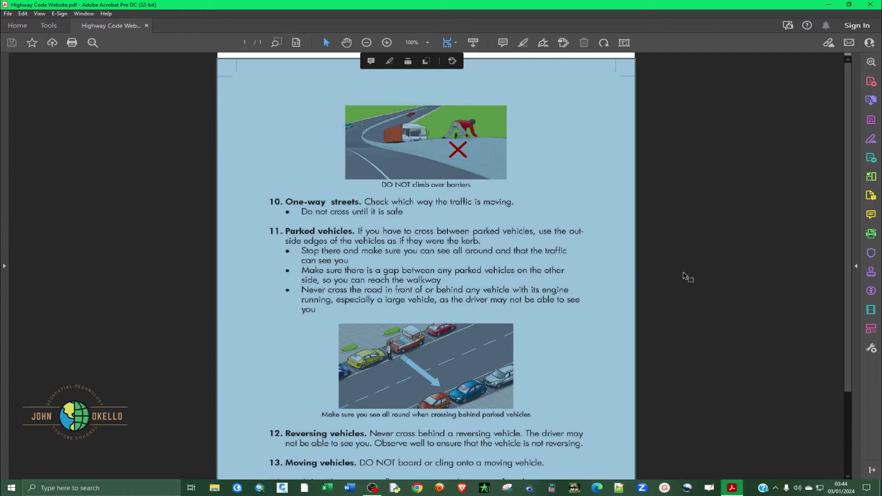
pyautogui.click(656, 262)
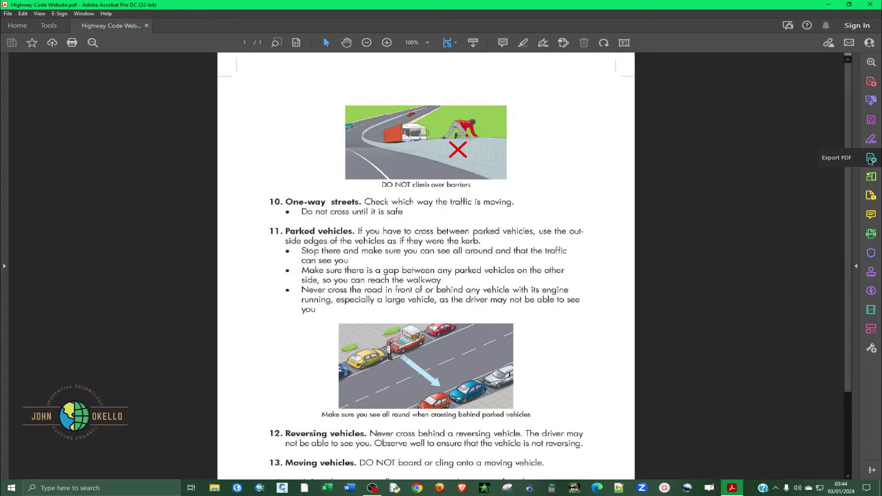
# Start Edit PDF and select the body text of item 11, Parked vehicles
pyautogui.click(49, 25)
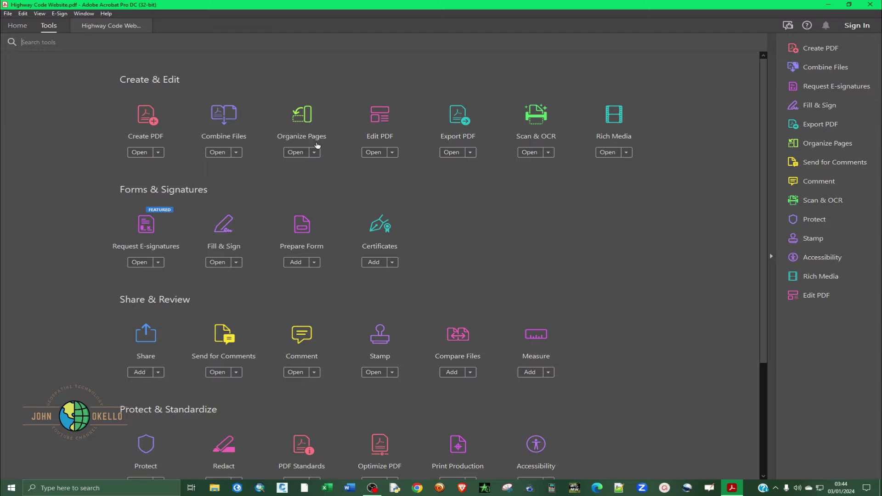
pyautogui.click(381, 123)
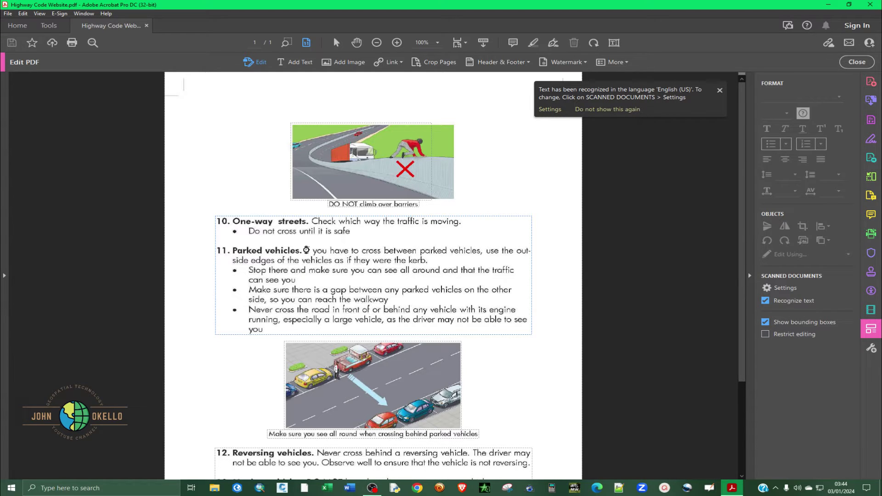
pyautogui.moveTo(307, 250); pyautogui.dragTo(526, 320)
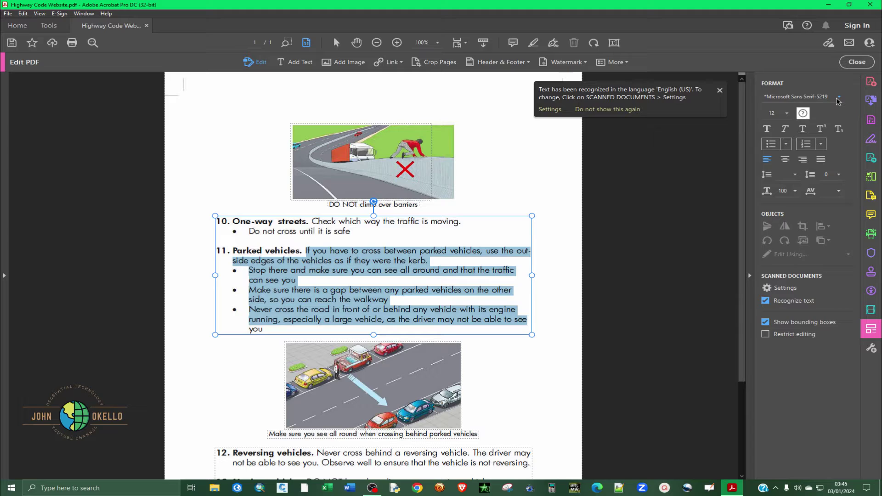
# Format the selected text as italic Times New Roman, then close the document
pyautogui.click(839, 98)
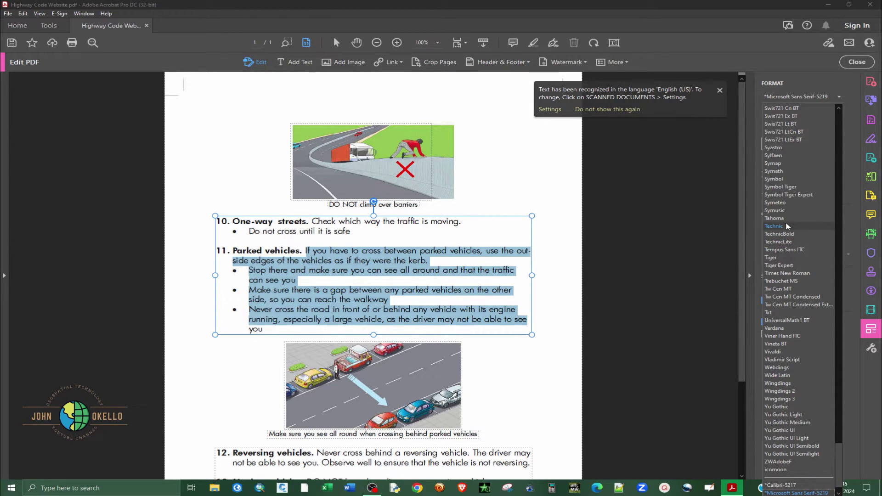
pyautogui.click(786, 273)
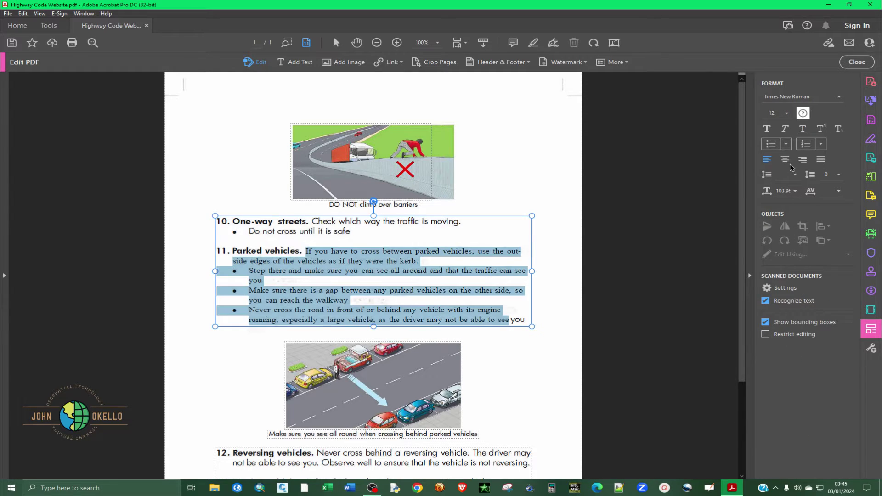
pyautogui.click(786, 130)
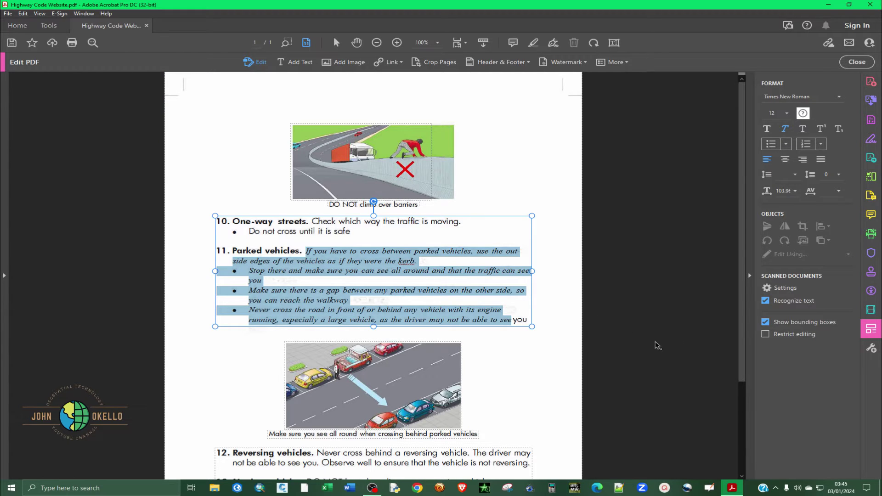
pyautogui.click(527, 368)
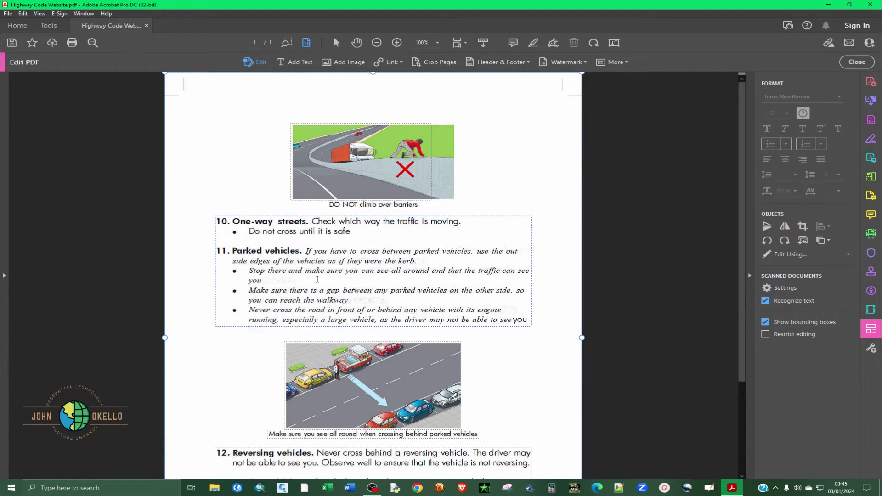
pyautogui.scroll(-5, 399, 300)
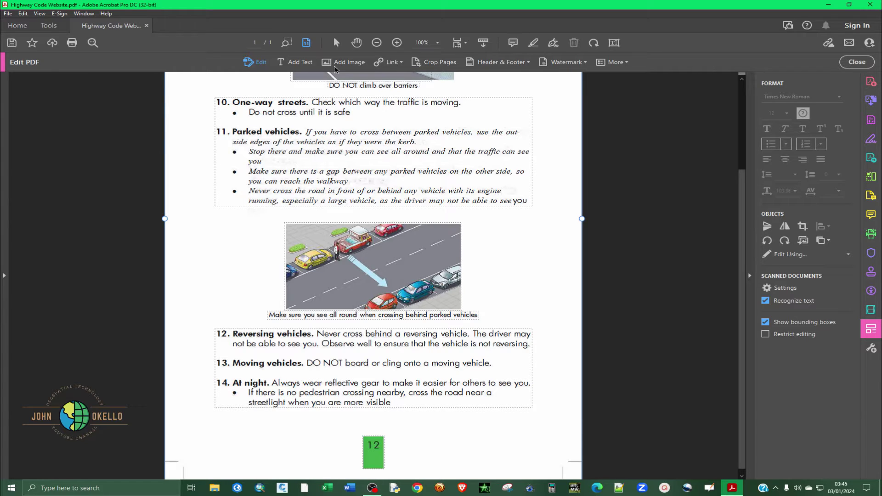
pyautogui.click(877, 9)
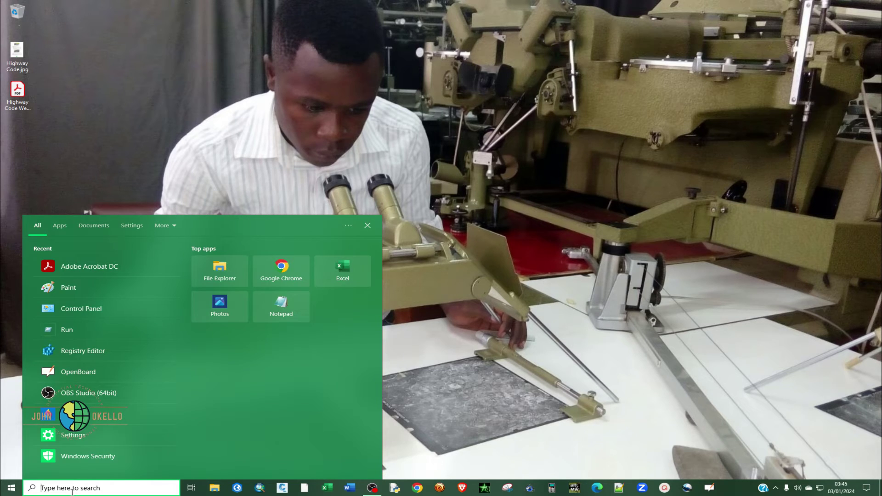
# Launch Acrobat via the 'ad' search and start File > Open
pyautogui.write('ad')
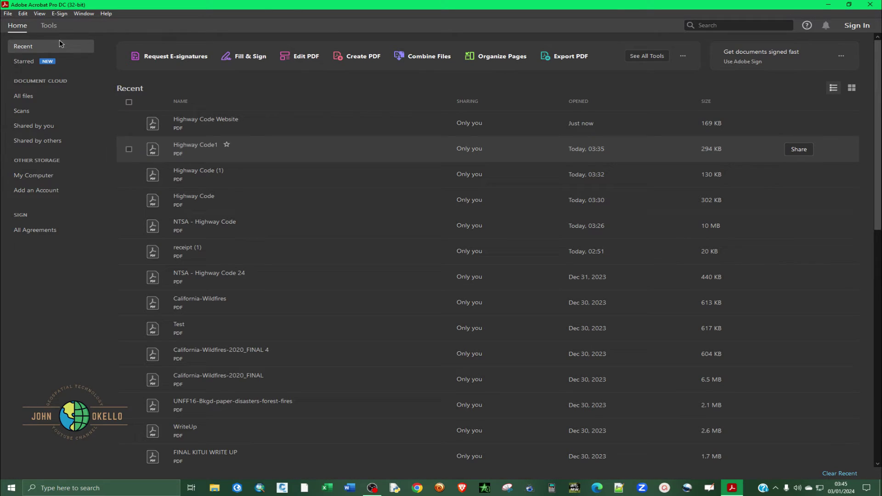
pyautogui.click(8, 13)
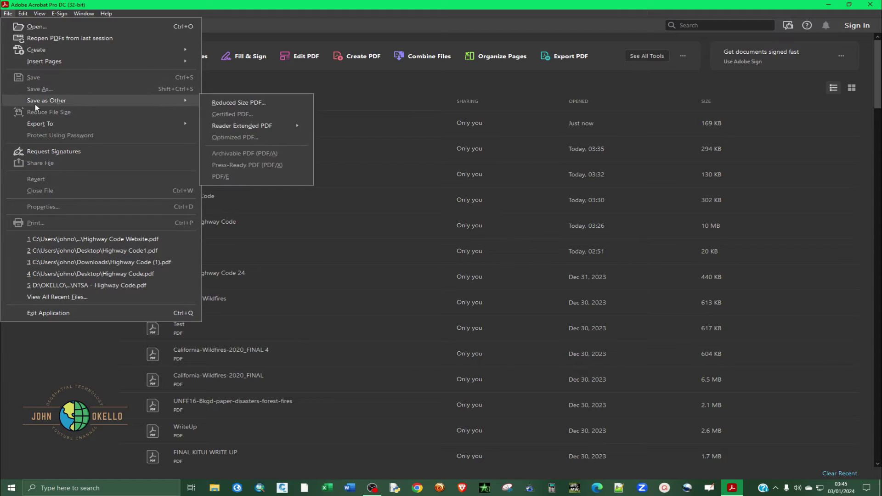
pyautogui.click(37, 27)
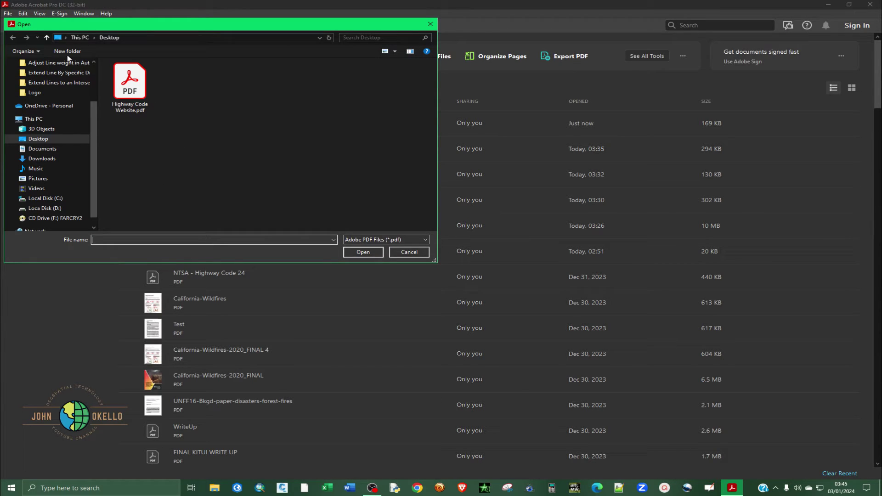
# Browse to the Desktop, show All Files (*.*), and select Highway Code.jpg
pyautogui.click(77, 38)
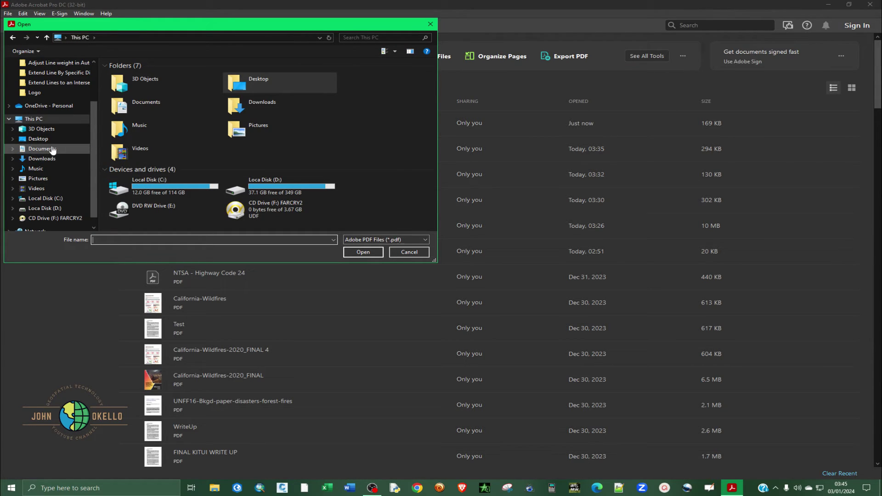
pyautogui.click(38, 138)
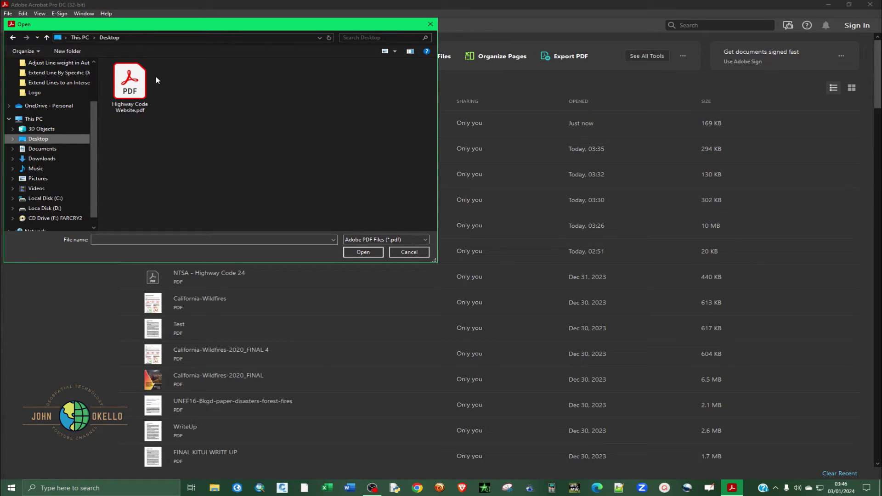
pyautogui.click(366, 239)
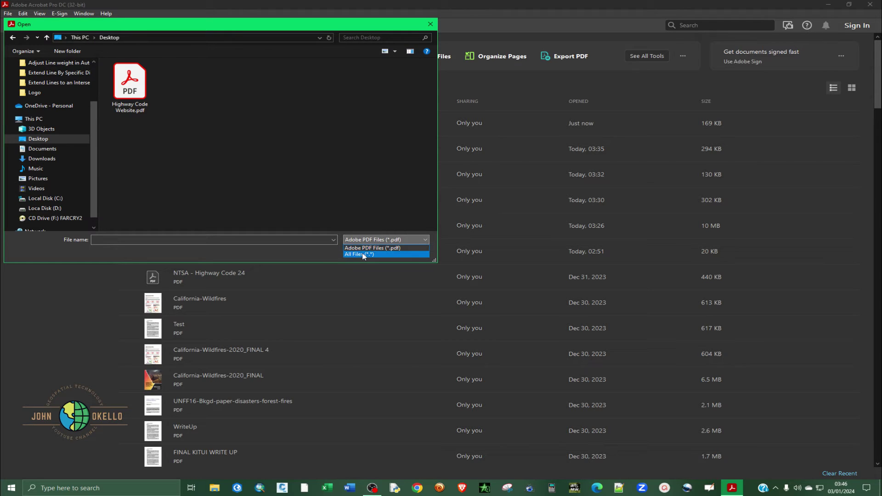
pyautogui.click(363, 255)
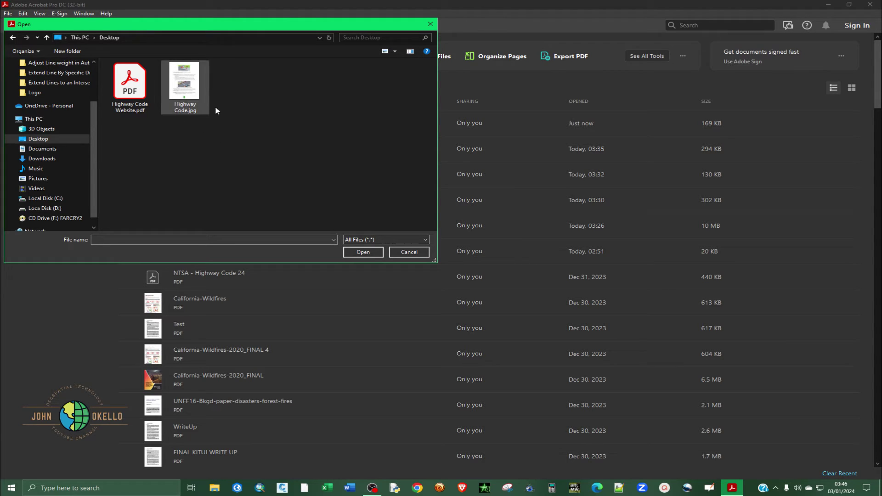
pyautogui.click(176, 88)
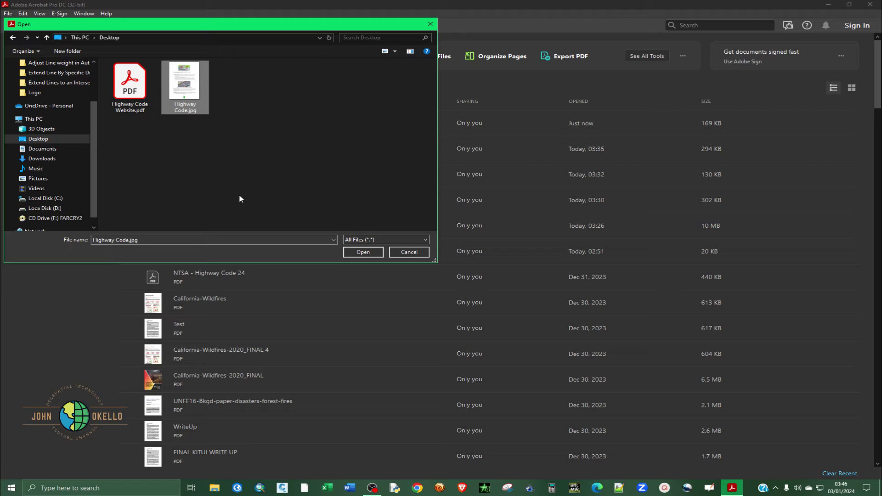
# Open the Highway Code image in Acrobat as a PDF and zoom to 100%
pyautogui.click(363, 252)
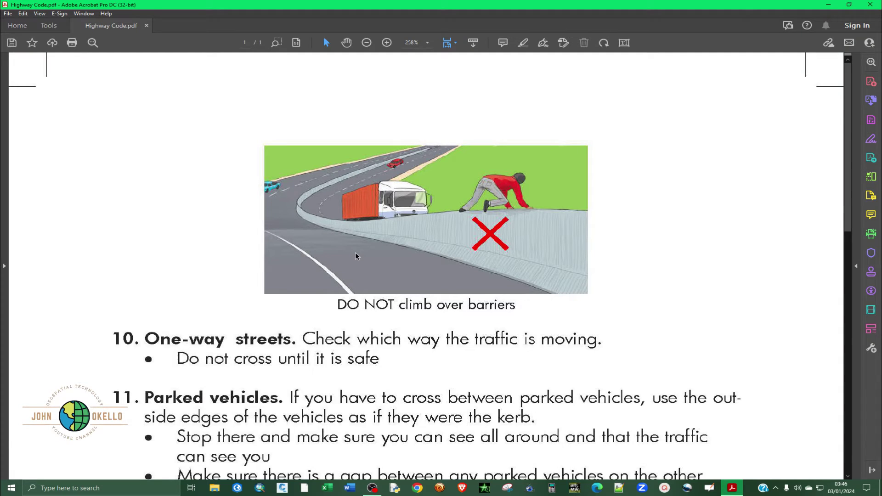
pyautogui.click(428, 43)
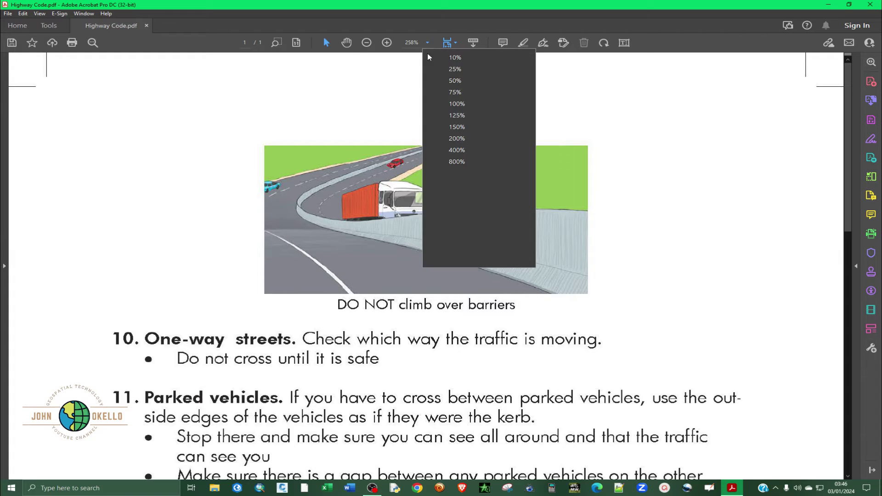
pyautogui.click(457, 109)
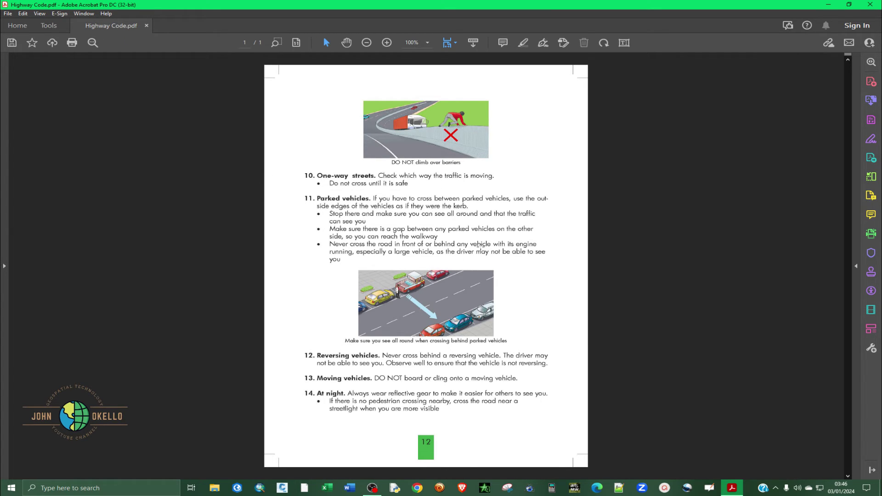
# Start Edit PDF so the scanned page text is recognised as editable English (US) blocks
pyautogui.click(468, 223)
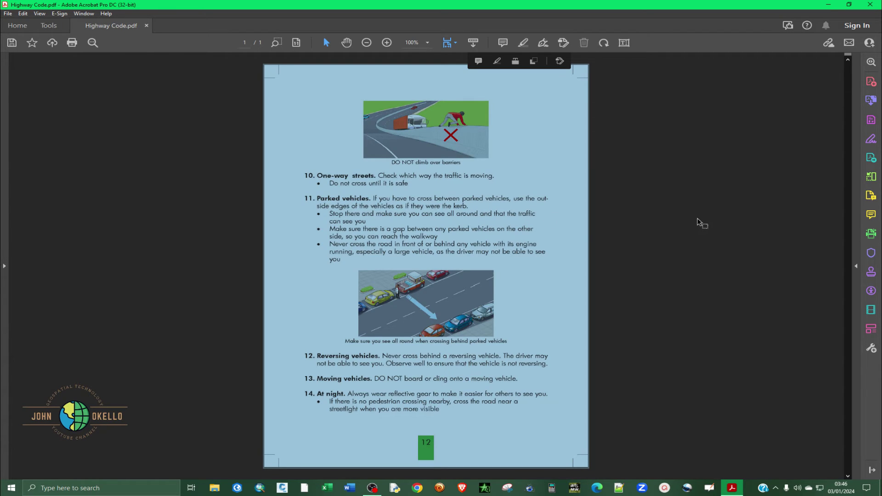
pyautogui.click(616, 235)
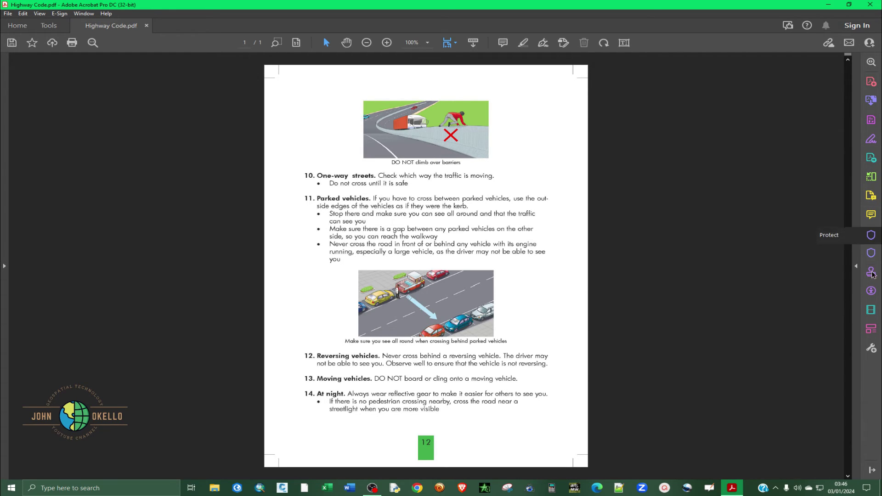
pyautogui.click(870, 331)
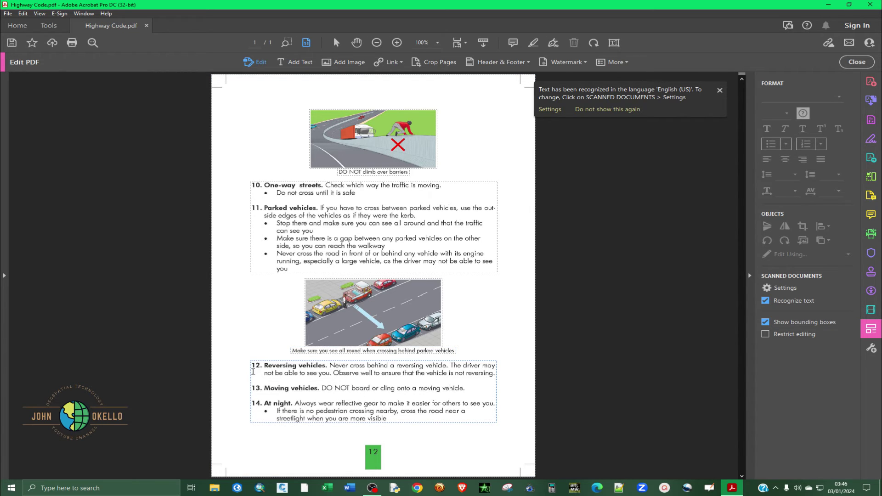
# In the Reversing vehicles paragraph, replace the stray characters before 'nsure' with 'e' to spell 'ensure'
pyautogui.click(334, 373)
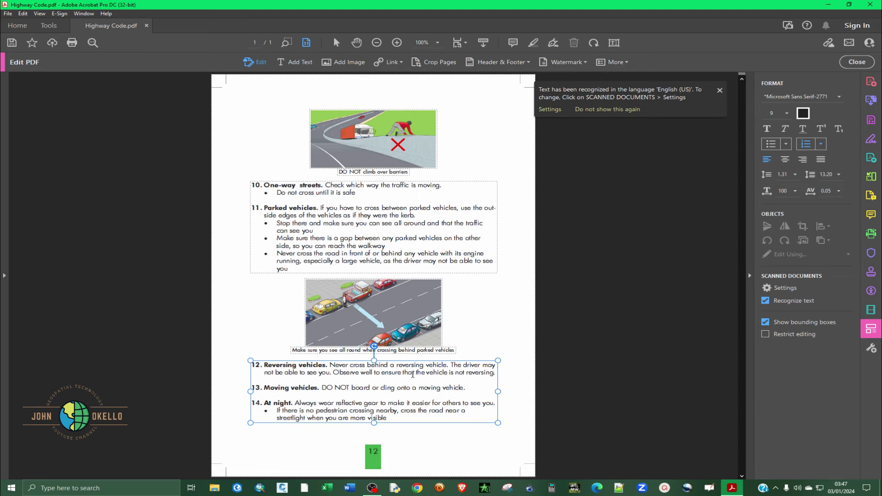
pyautogui.press('BackSpace')
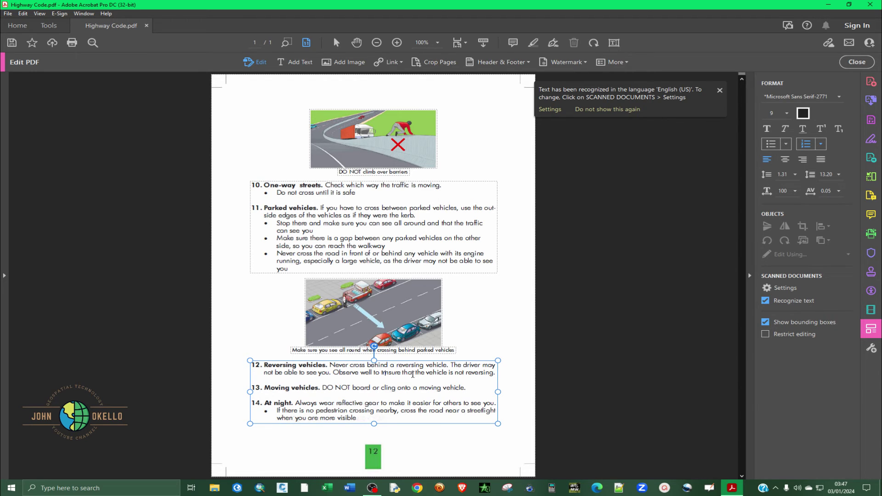
pyautogui.press('BackSpace')
pyautogui.press('BackSpace')
pyautogui.write('e')
pyautogui.click(472, 303)
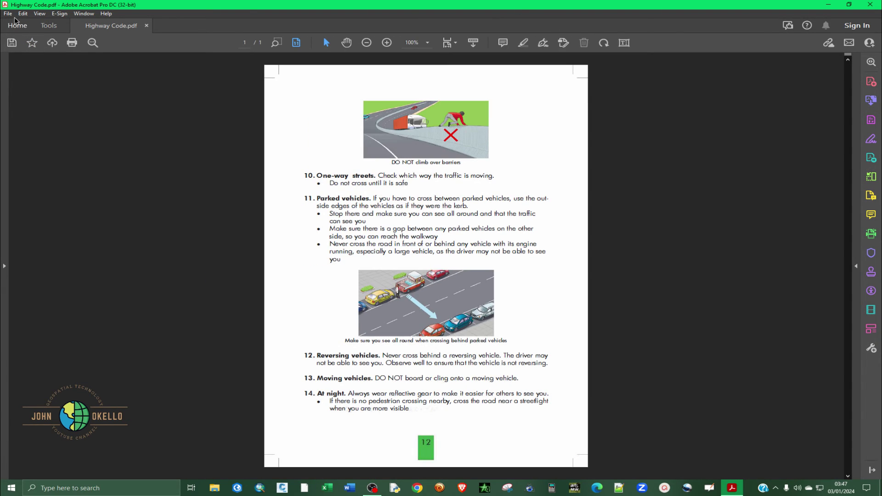
# Save the edited PDF on the Desktop, adding 'from Adobe Acrobat' to the Highway Code file name
pyautogui.click(12, 44)
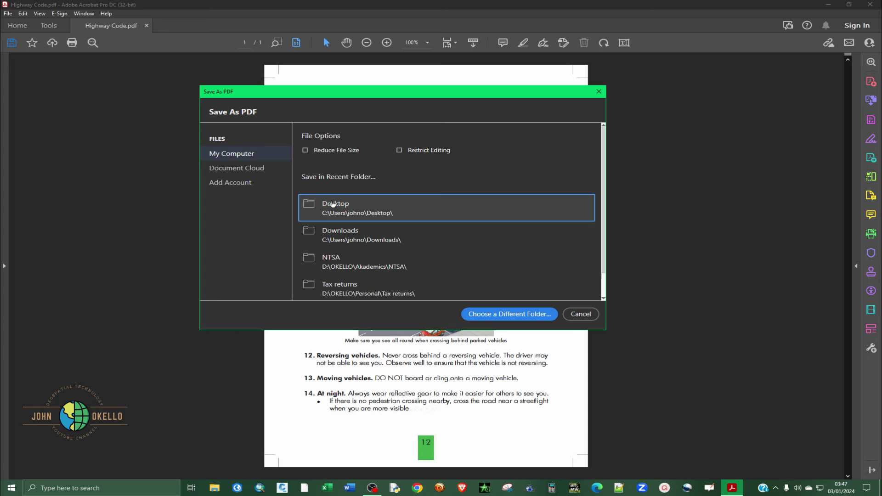
pyautogui.click(411, 211)
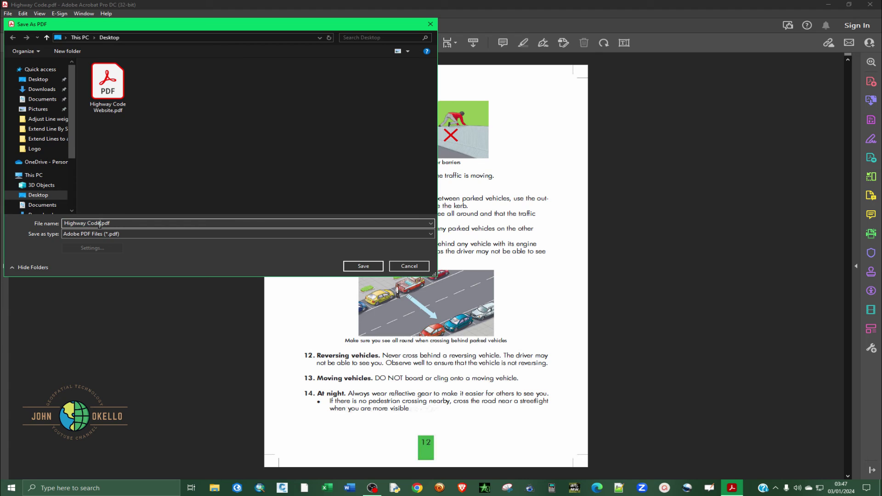
pyautogui.write('from ')
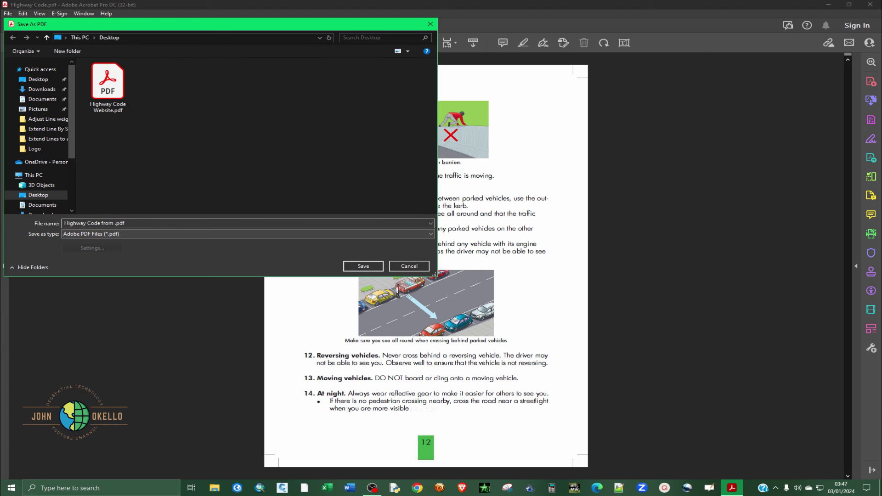
pyautogui.write('Adobe Acrobat')
pyautogui.click(363, 266)
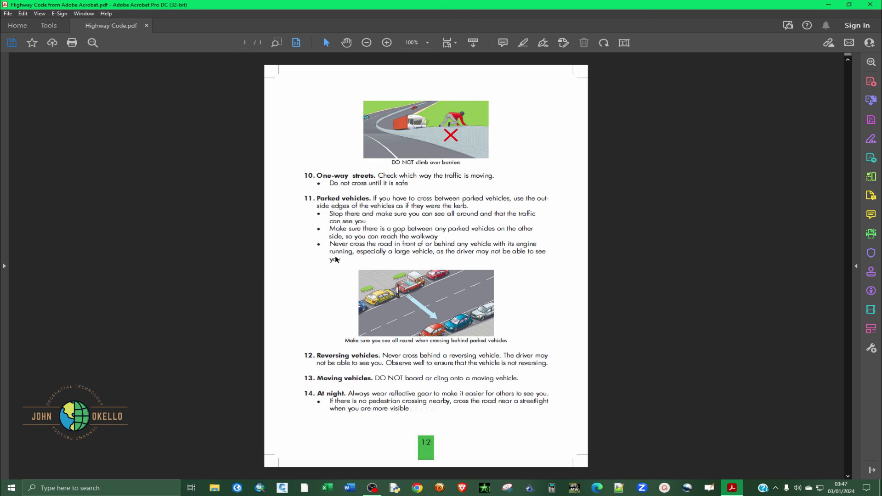